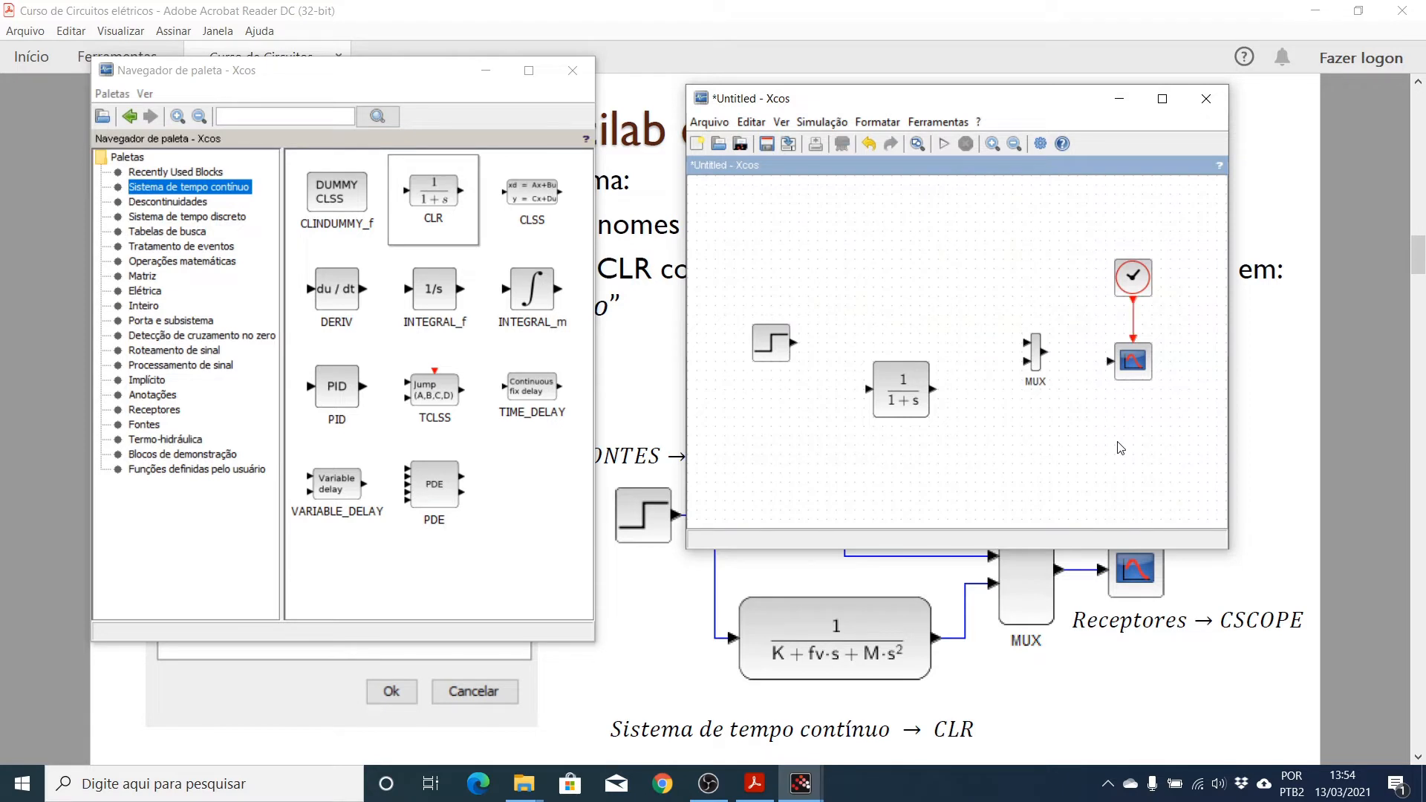
Connect the MUX output to the scope's signal input and route the link with right-angle segments.
click(1125, 424)
drag(1044, 351, 1110, 361)
click(1079, 360)
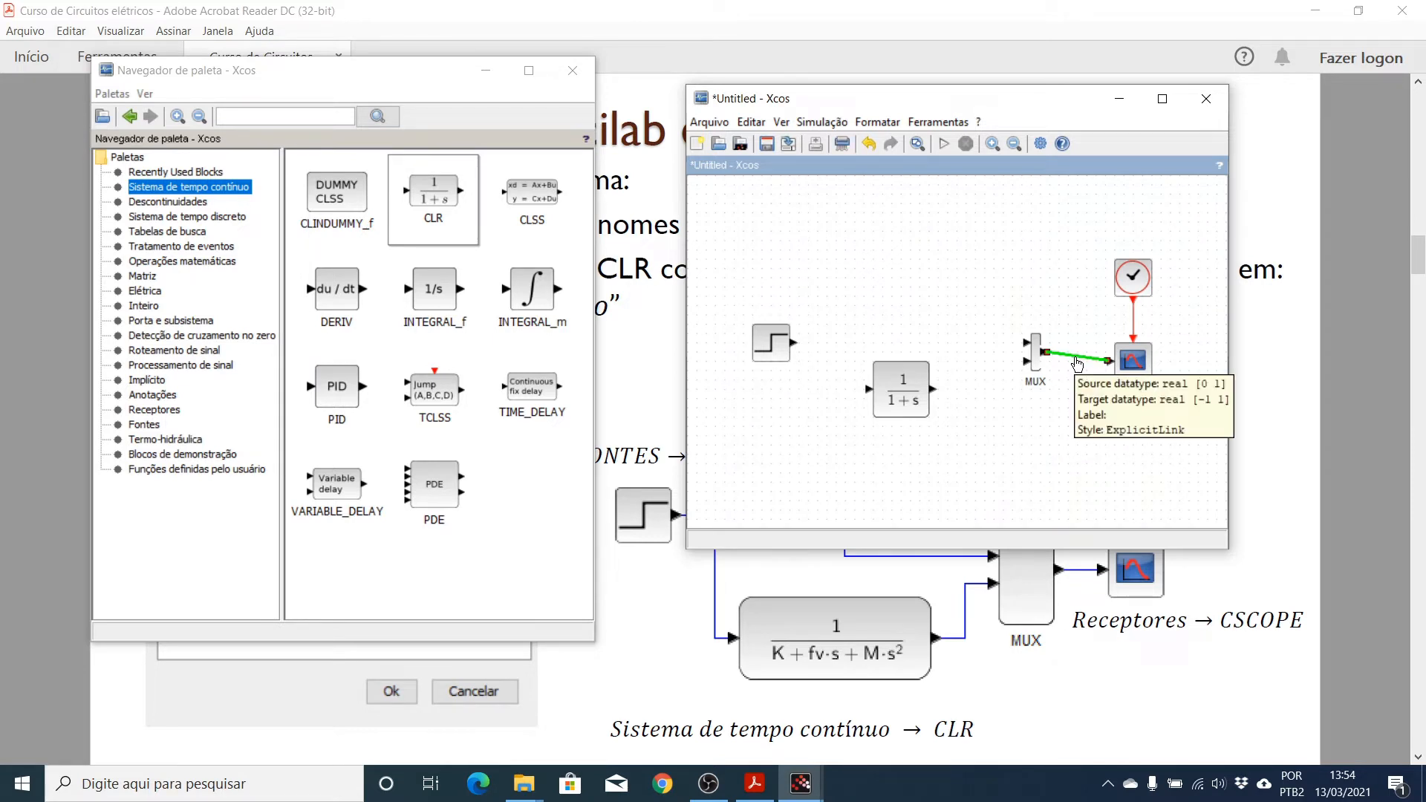
click(1084, 464)
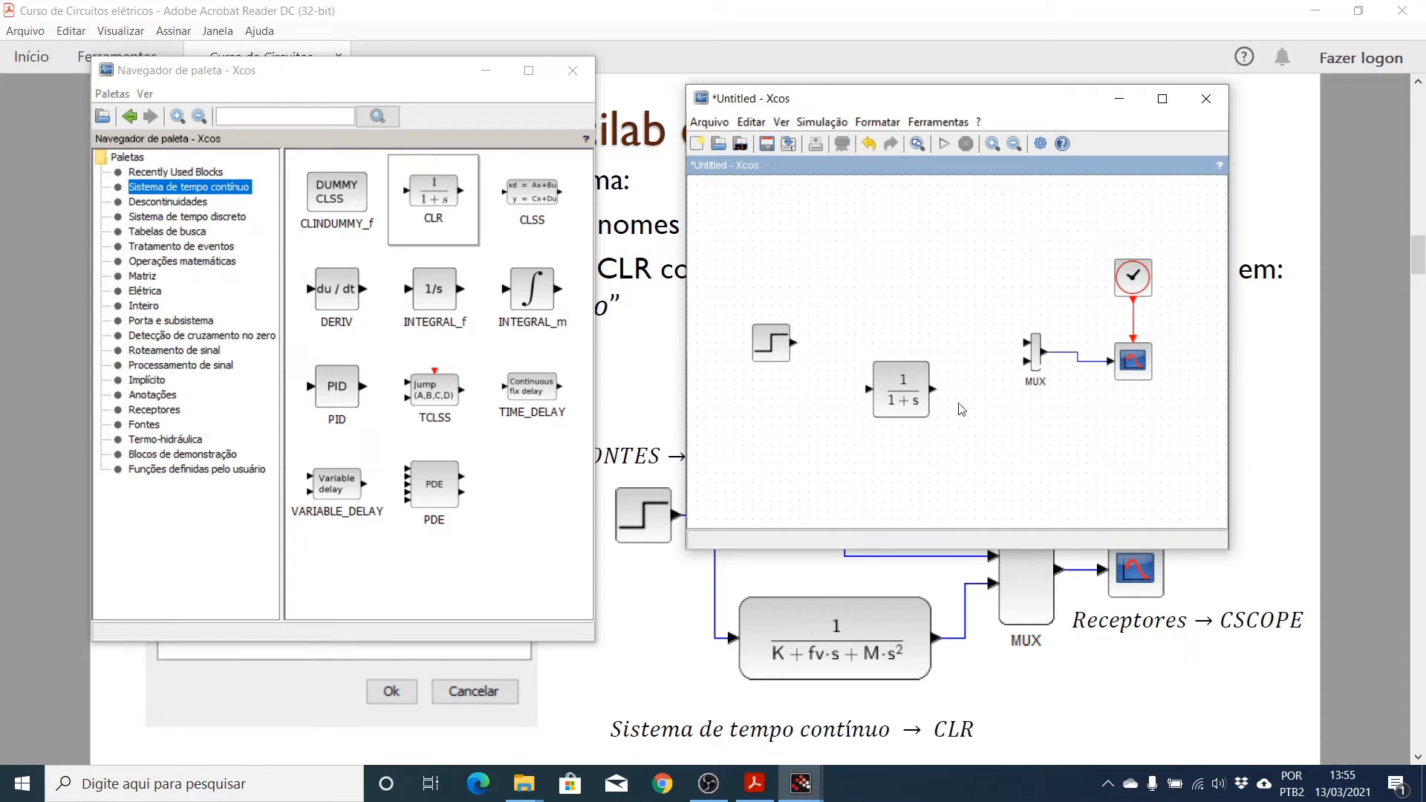
Link the step source to the MUX's upper input and branch that link to the CLR block's input with right-angle routing.
drag(794, 343, 1025, 343)
click(1026, 493)
drag(870, 397, 846, 344)
click(959, 481)
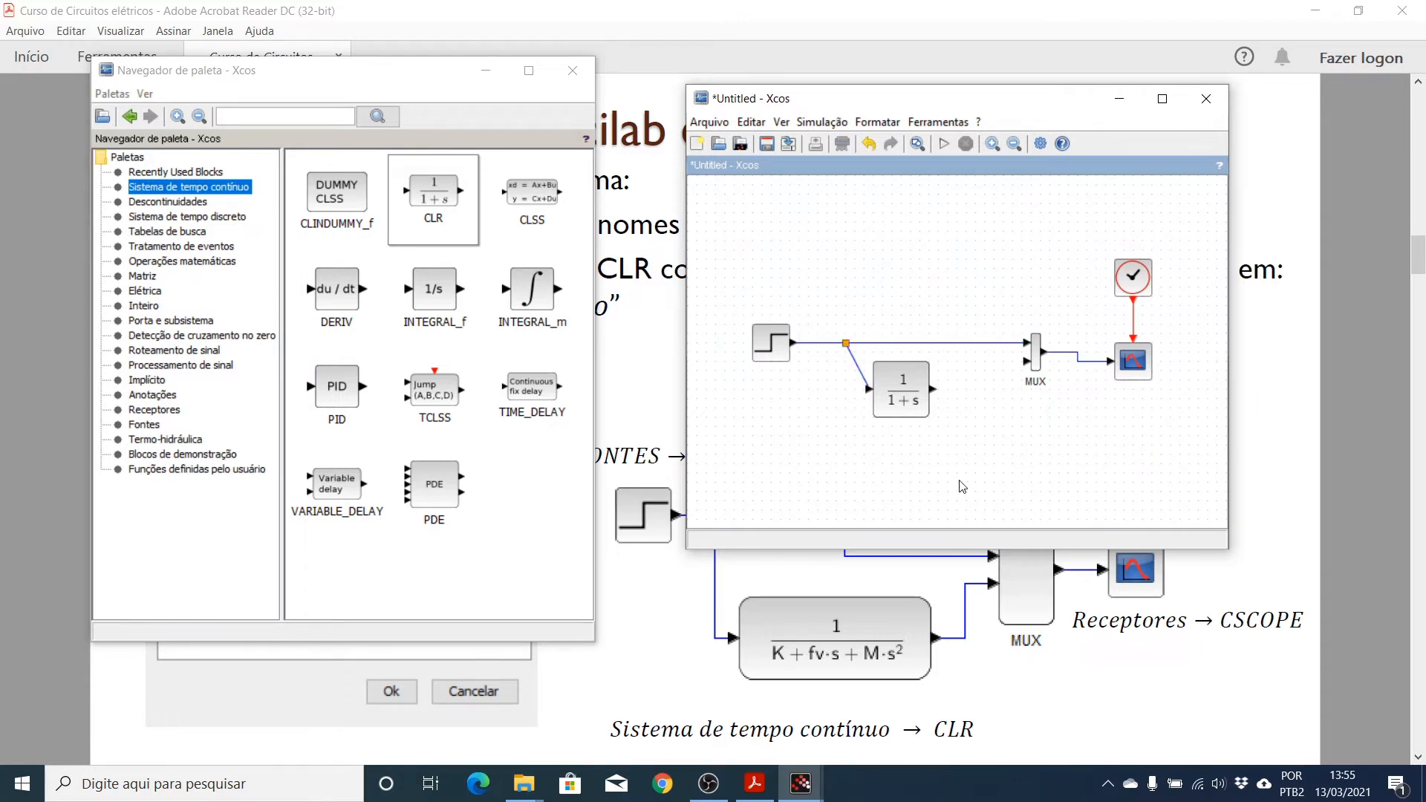
click(858, 371)
key(h)
click(1005, 471)
Widen the CLR block and connect its output to the MUX's lower input with a right-angle link.
click(926, 392)
mouse_move(929, 389)
mouse_down()
mouse_move(972, 390)
mouse_move(1025, 363)
mouse_up()
key(h)
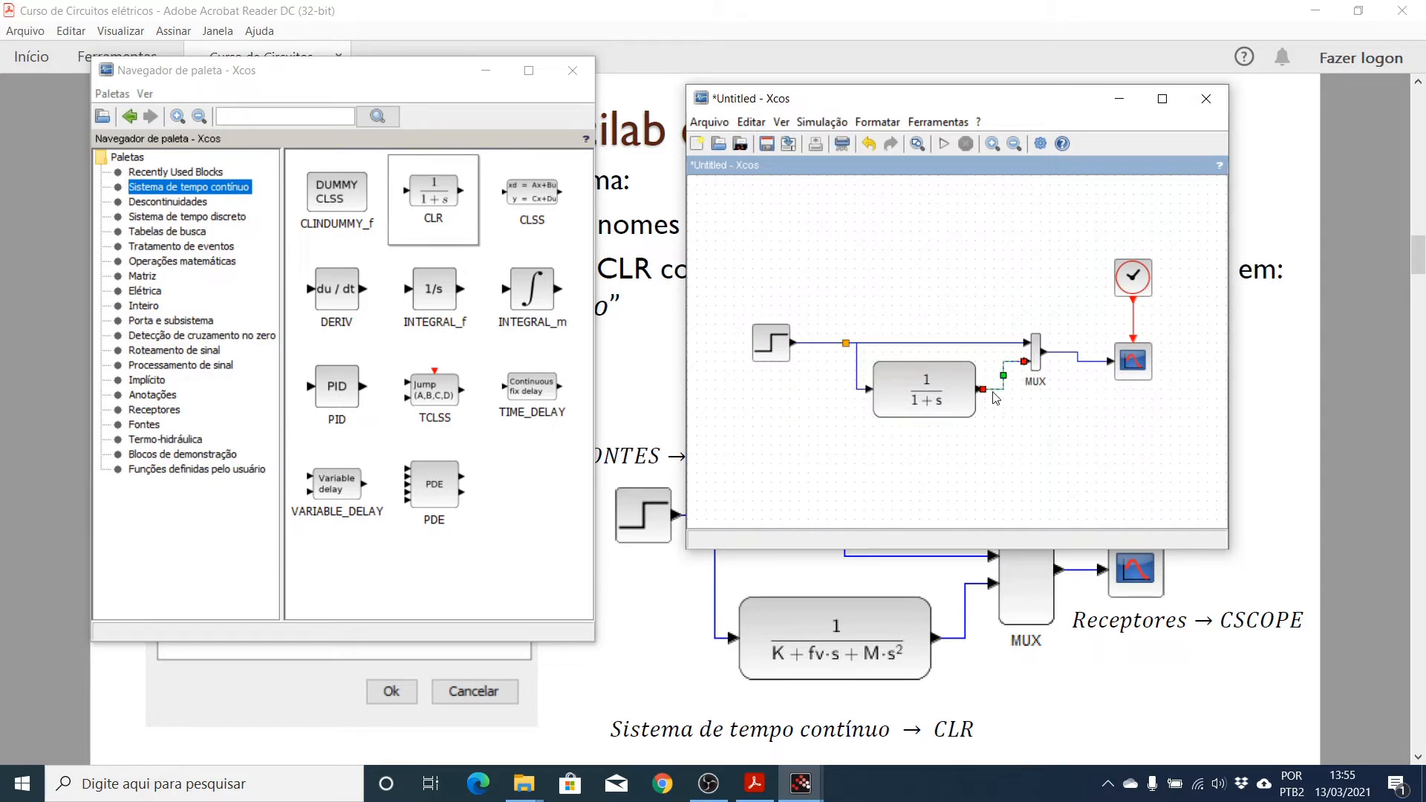
click(1028, 433)
Set the CLR block's transfer function denominator to K+fv*s+M*s^2.
double_click(939, 398)
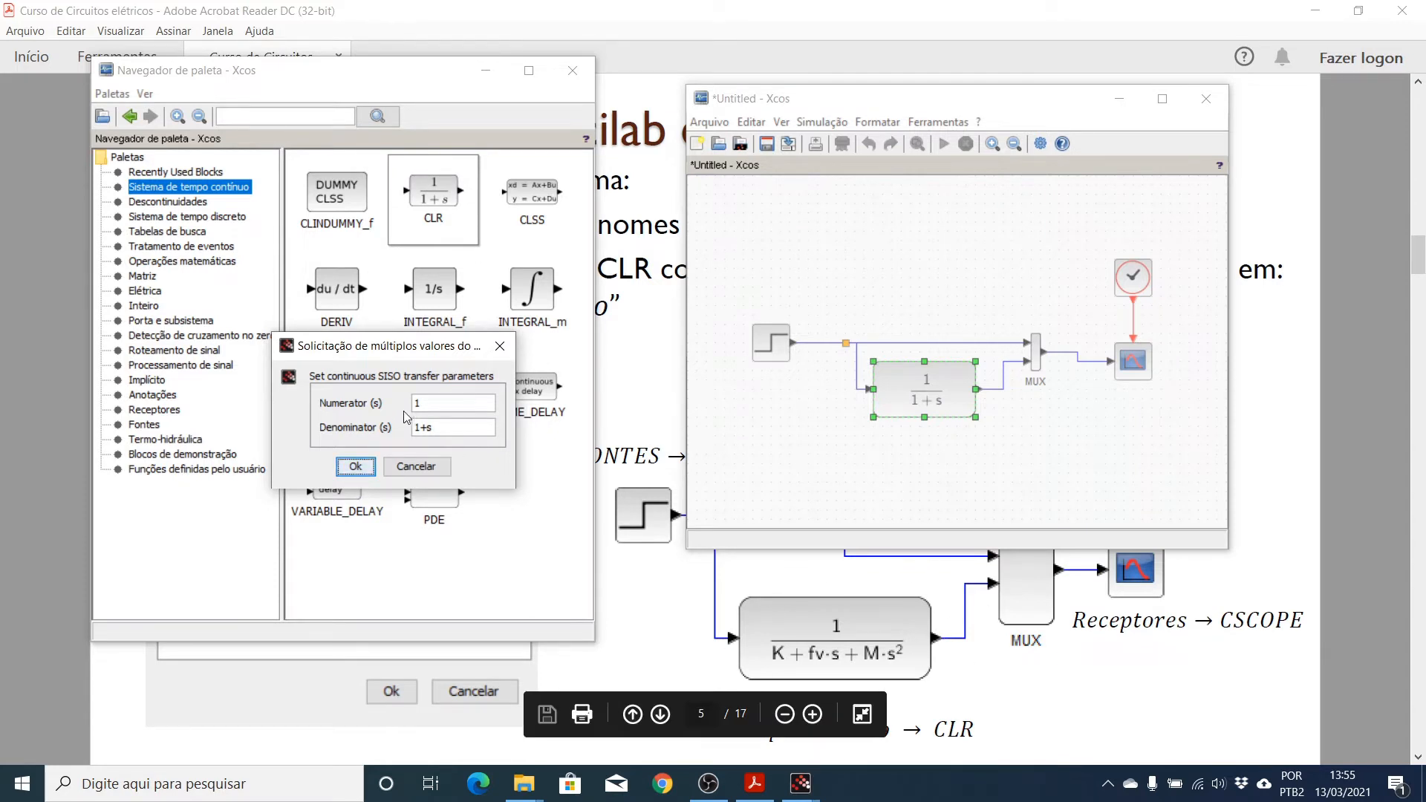
drag(434, 427, 405, 431)
text(K+fv*s)
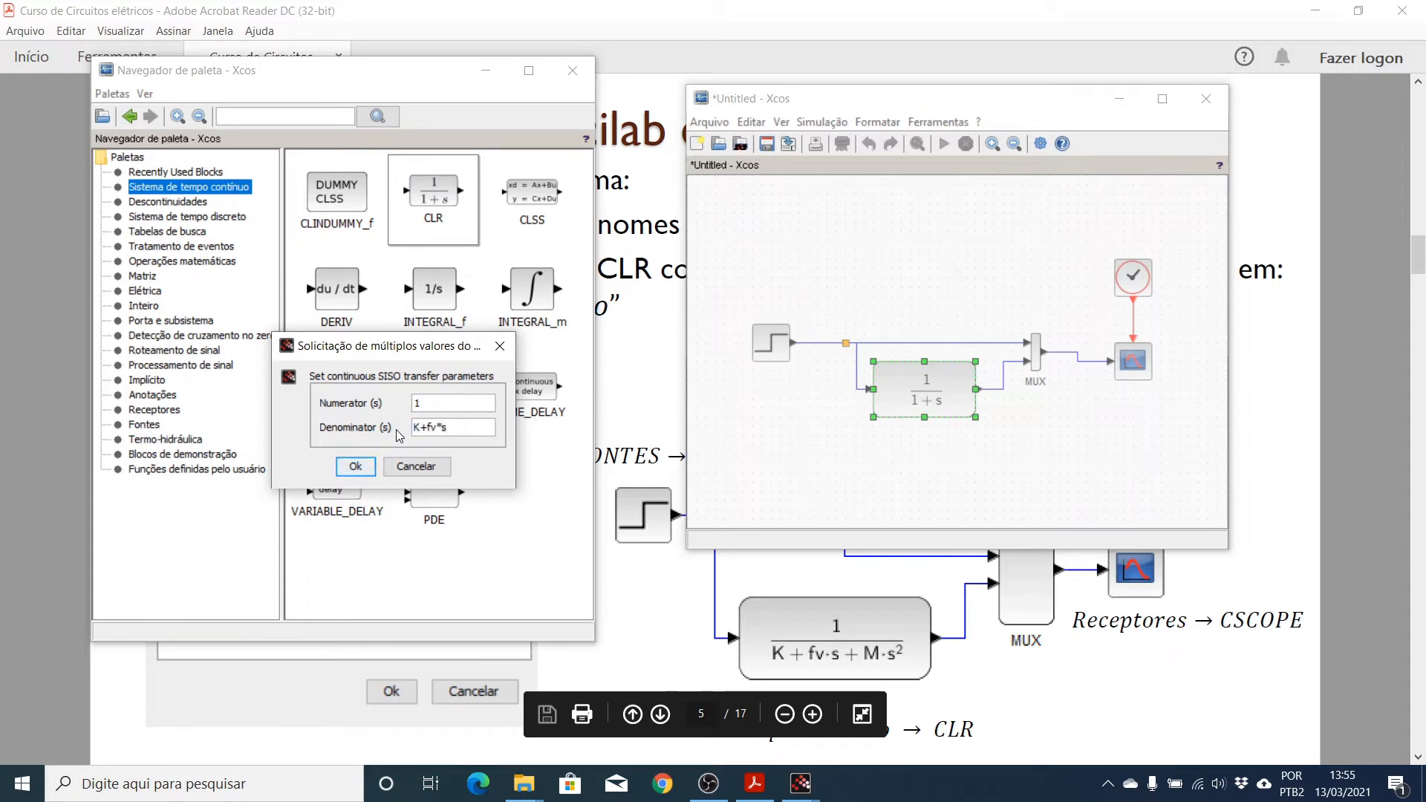
text(+M*)
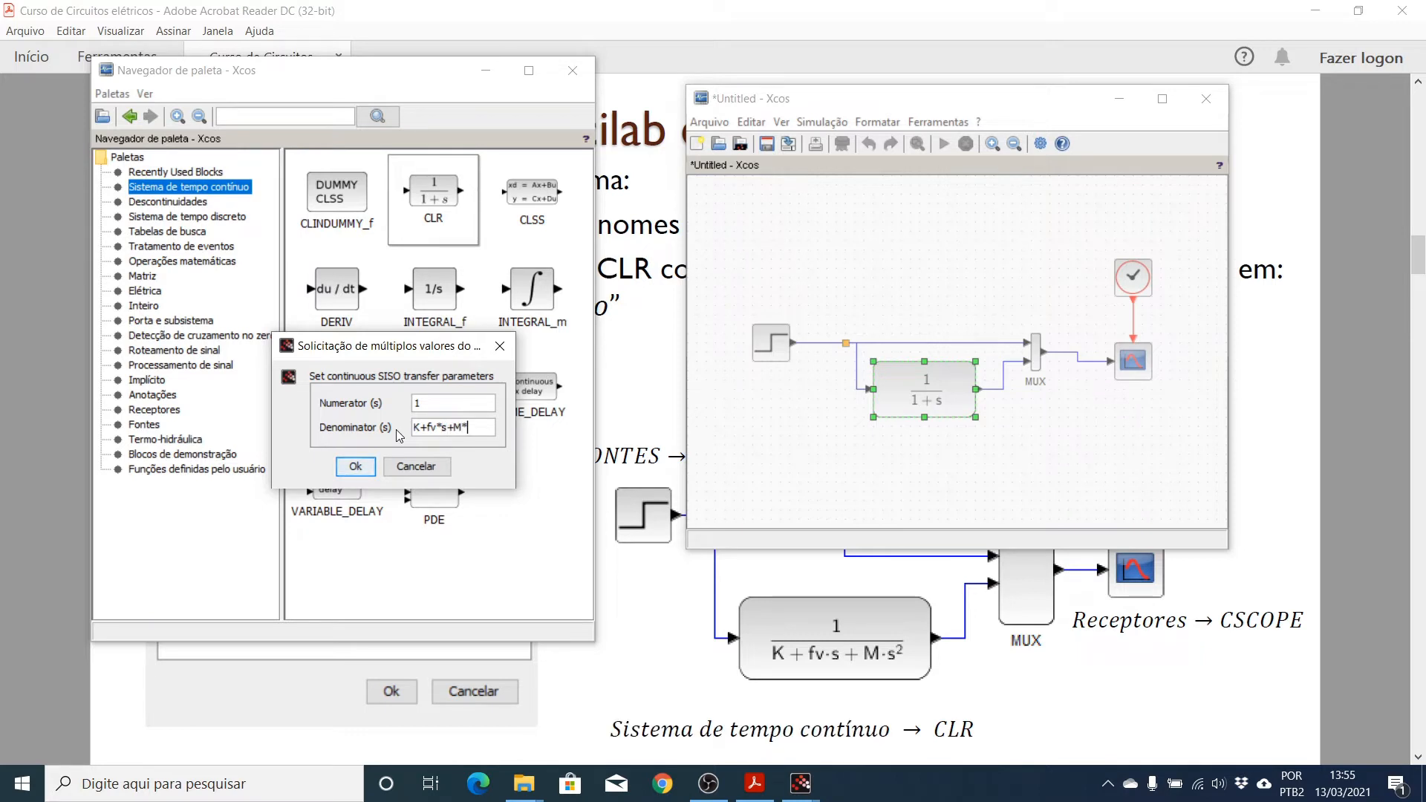
text(s^2)
click(356, 466)
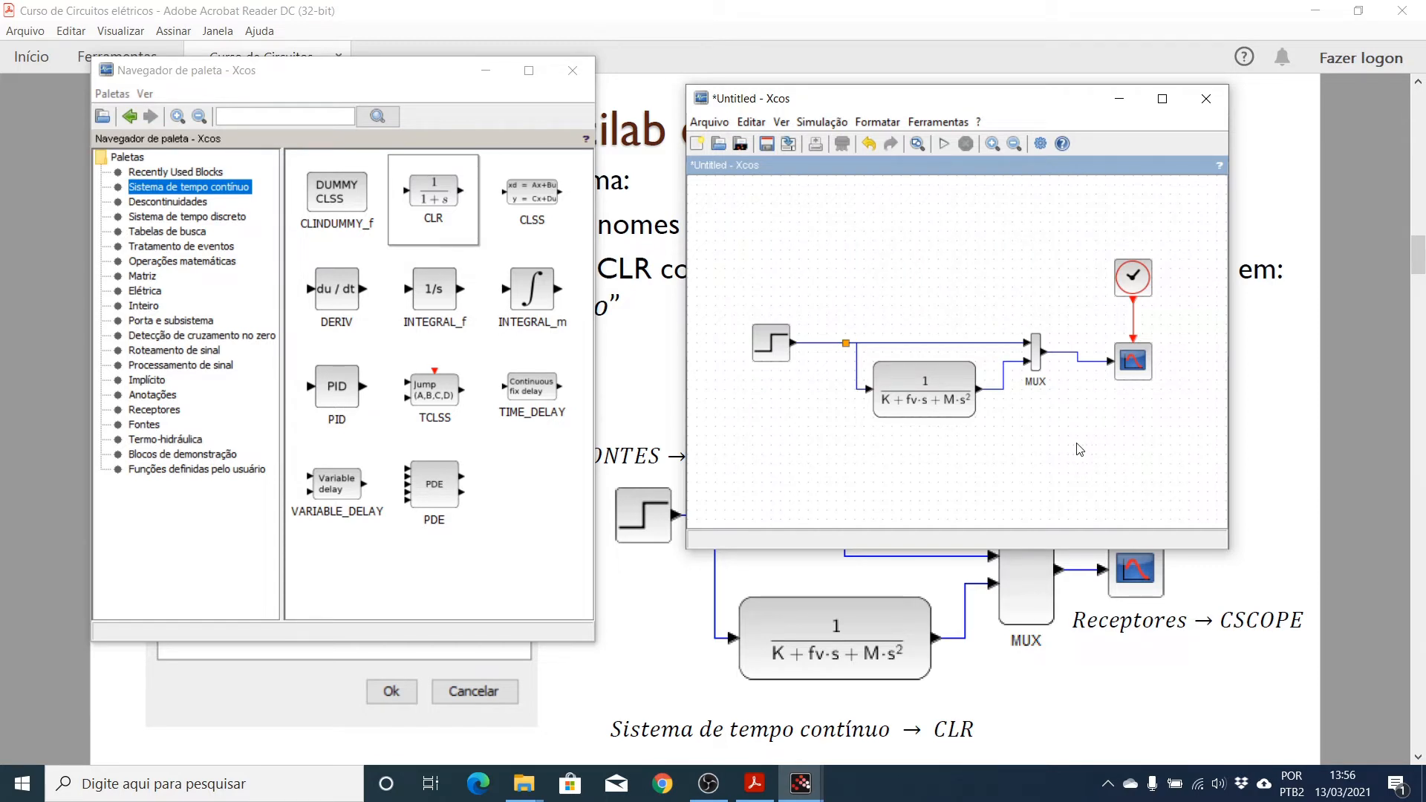
Run the simulation, examine the start of the step response in a zoomed area, and close the plot.
click(942, 145)
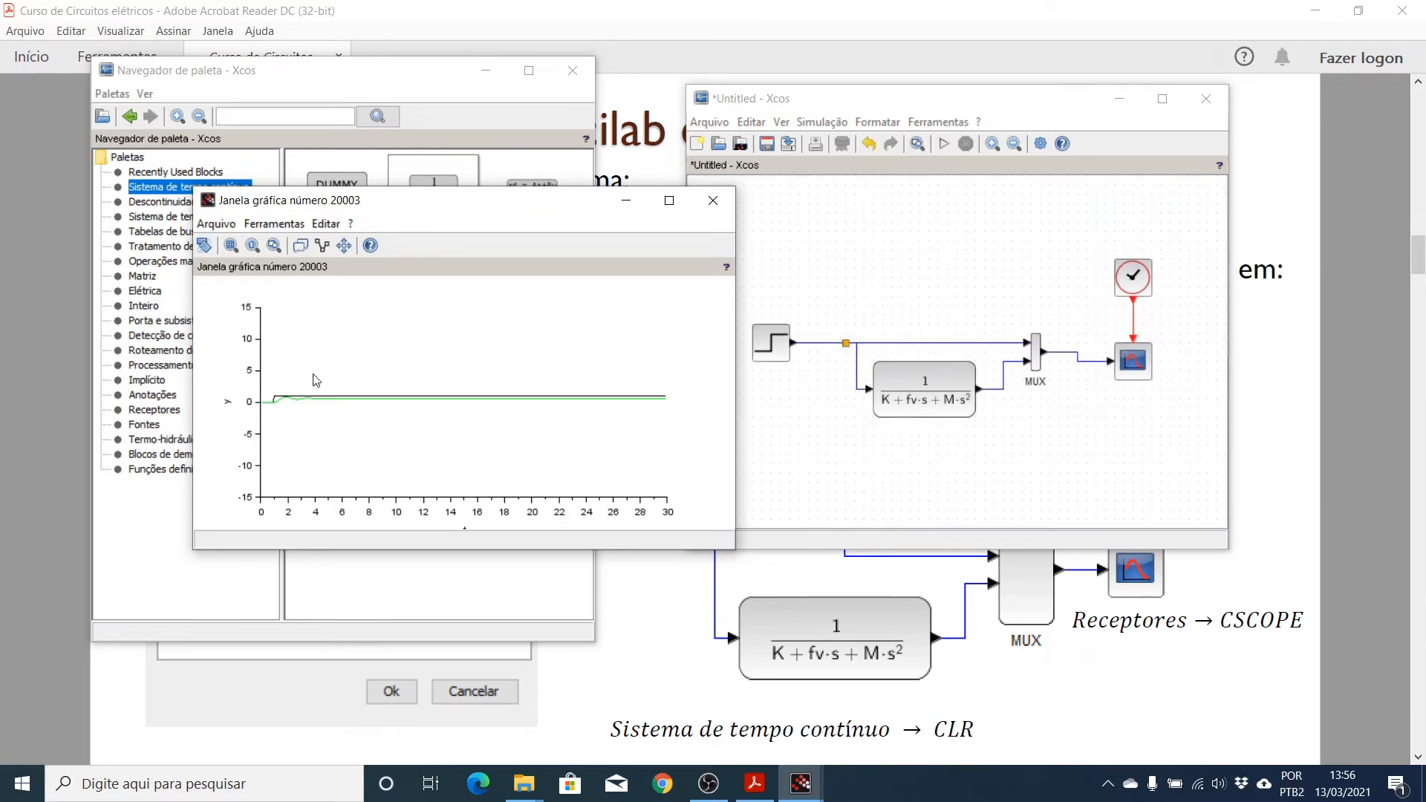
click(232, 245)
click(268, 388)
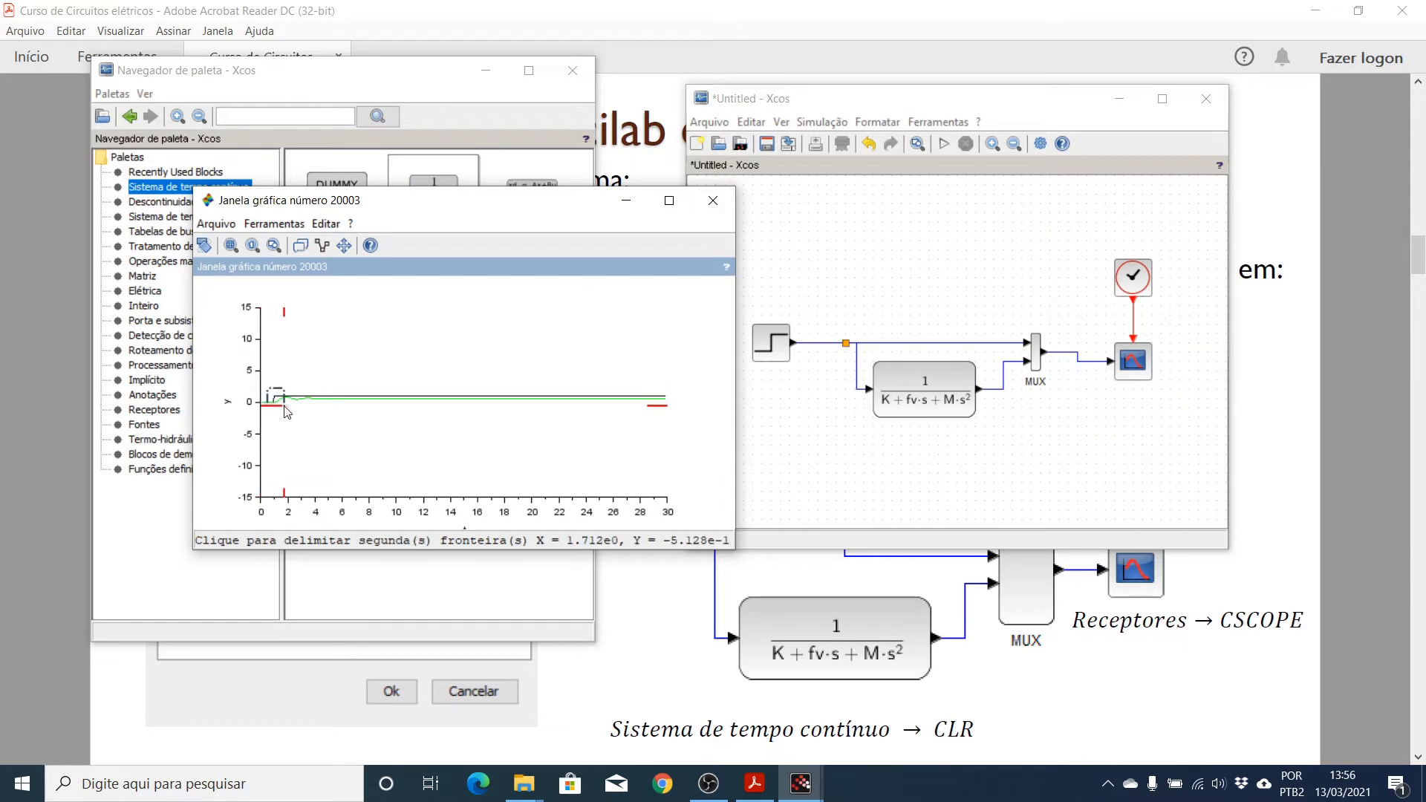
click(282, 408)
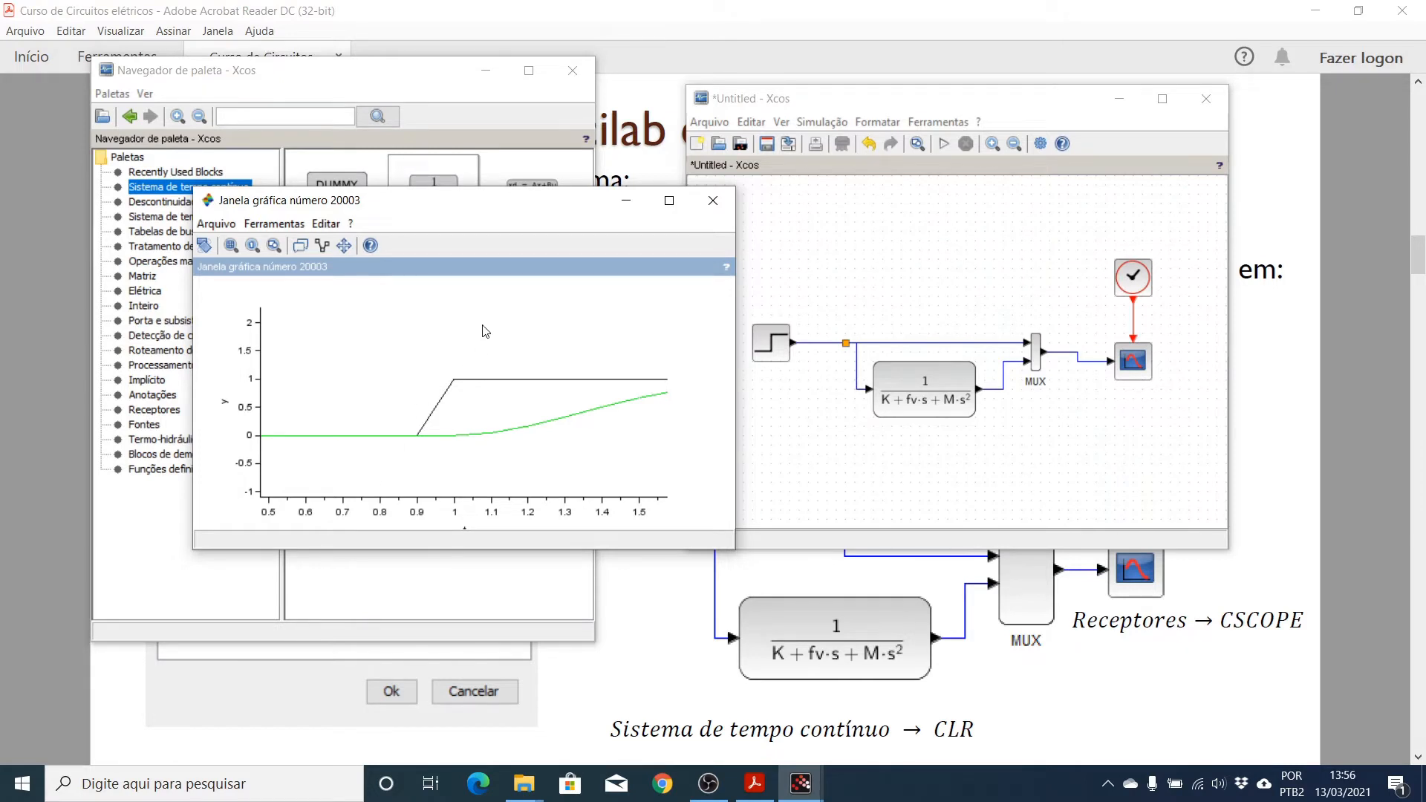
click(712, 201)
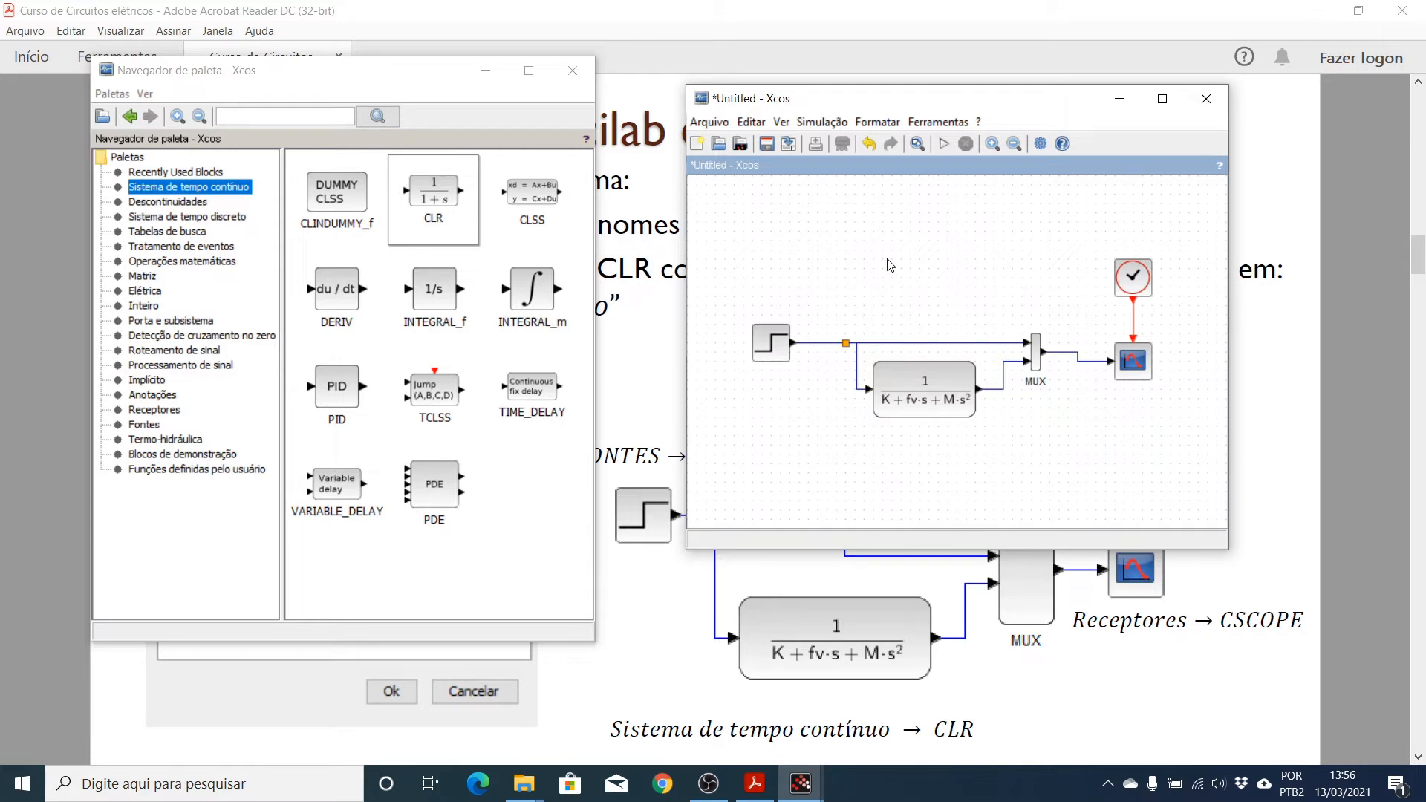
Set the simulation's final integration time to 10.
click(824, 123)
click(826, 123)
click(829, 125)
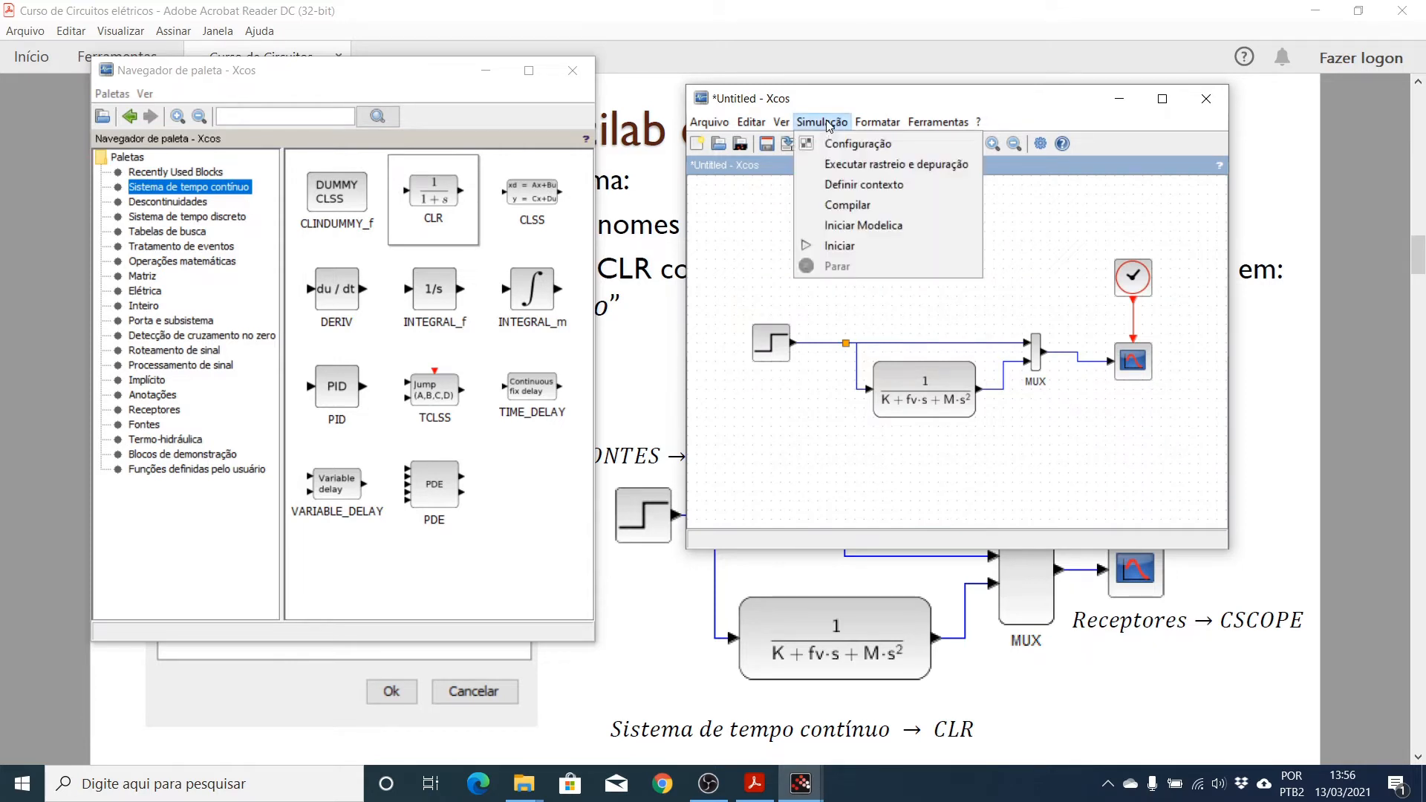
click(847, 146)
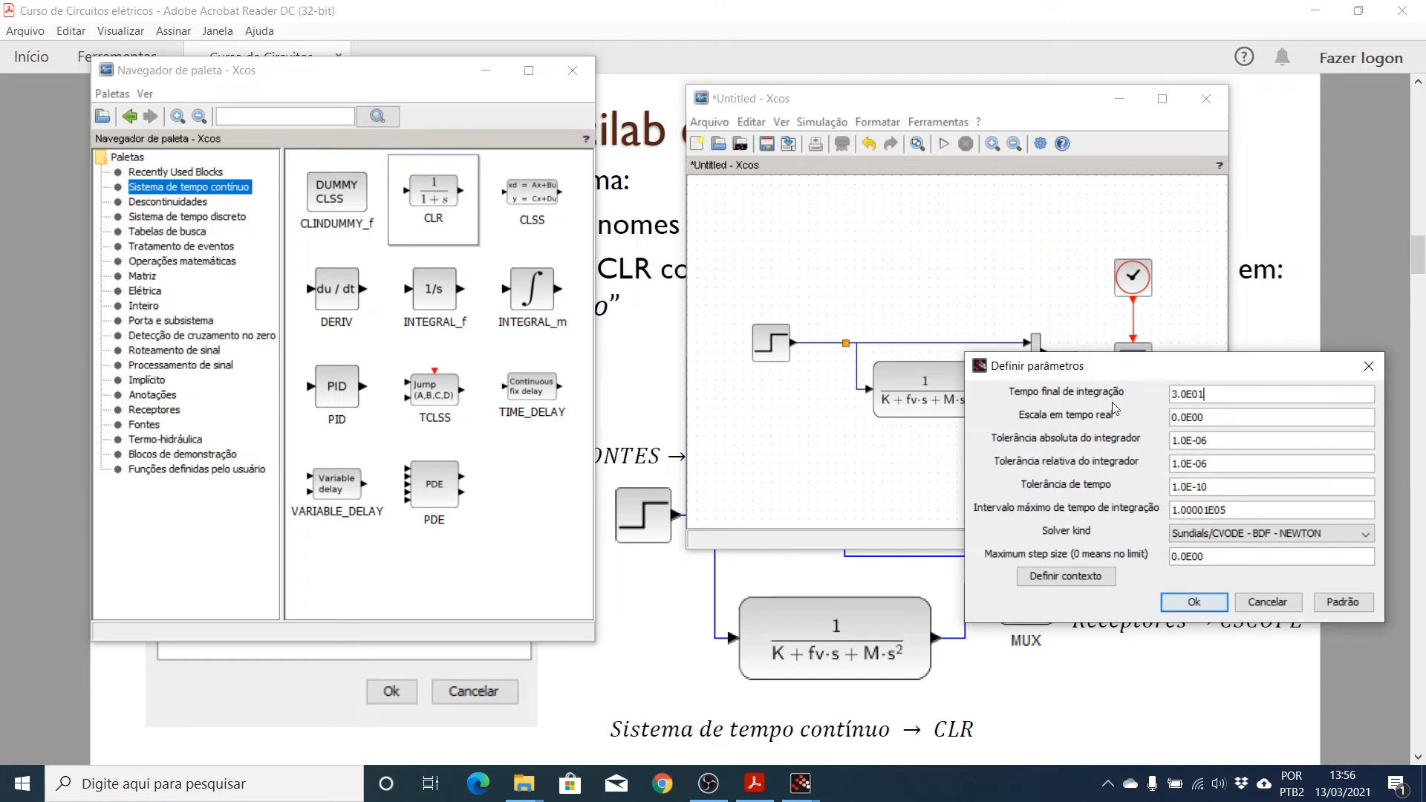
drag(1210, 394, 1164, 397)
text(10)
click(1170, 602)
Configure the CSCOPE block with refresh period 10, Ymin -0.2, Ymax 1.2 and colour 2 for the second curve.
double_click(1133, 361)
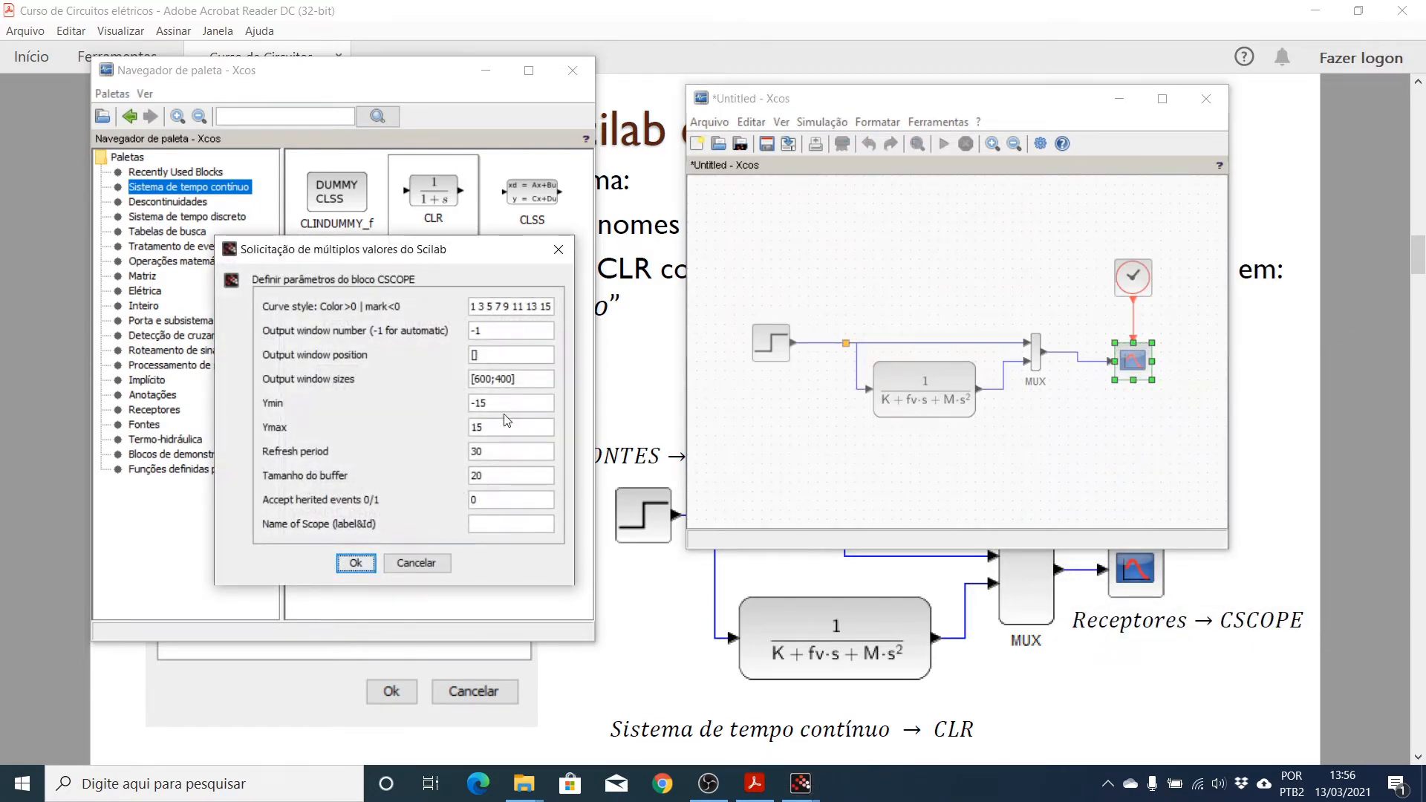
double_click(477, 451)
text(10)
double_click(495, 408)
text(-0.2)
double_click(492, 425)
text(1.2)
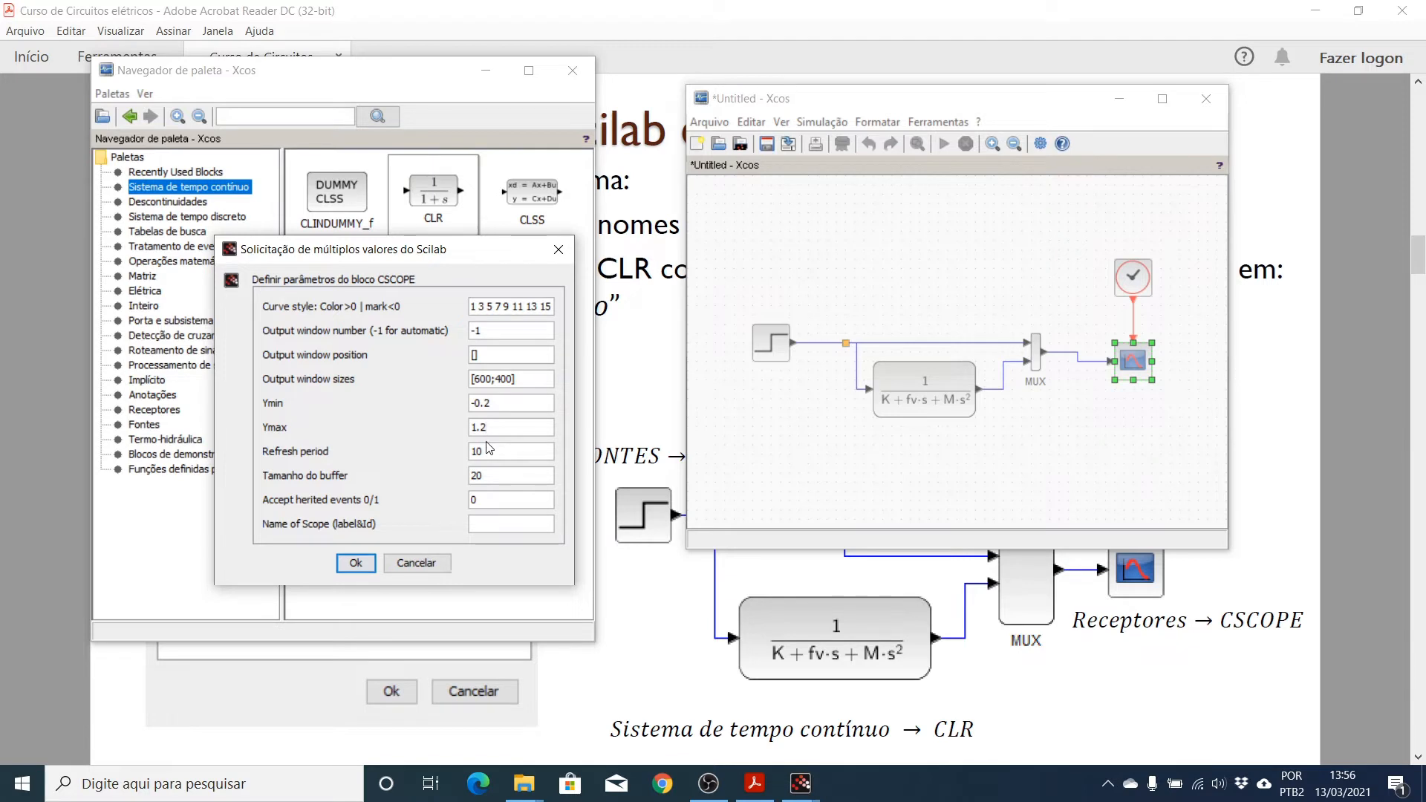
click(481, 306)
key(BackSpace)
text(2)
click(354, 561)
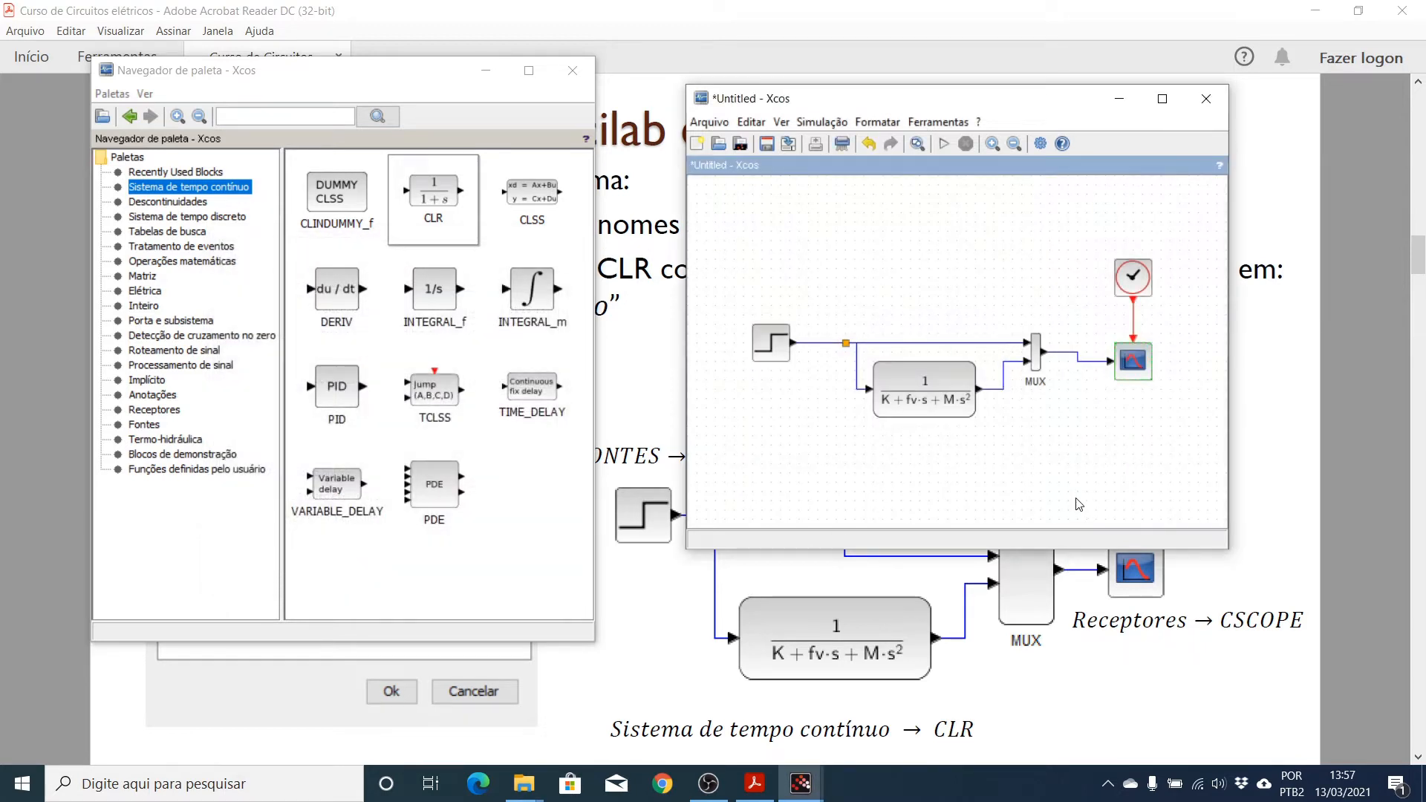
Rerun the simulation, inspect the step's rising edge around 1 s up close, and close the plot.
click(941, 144)
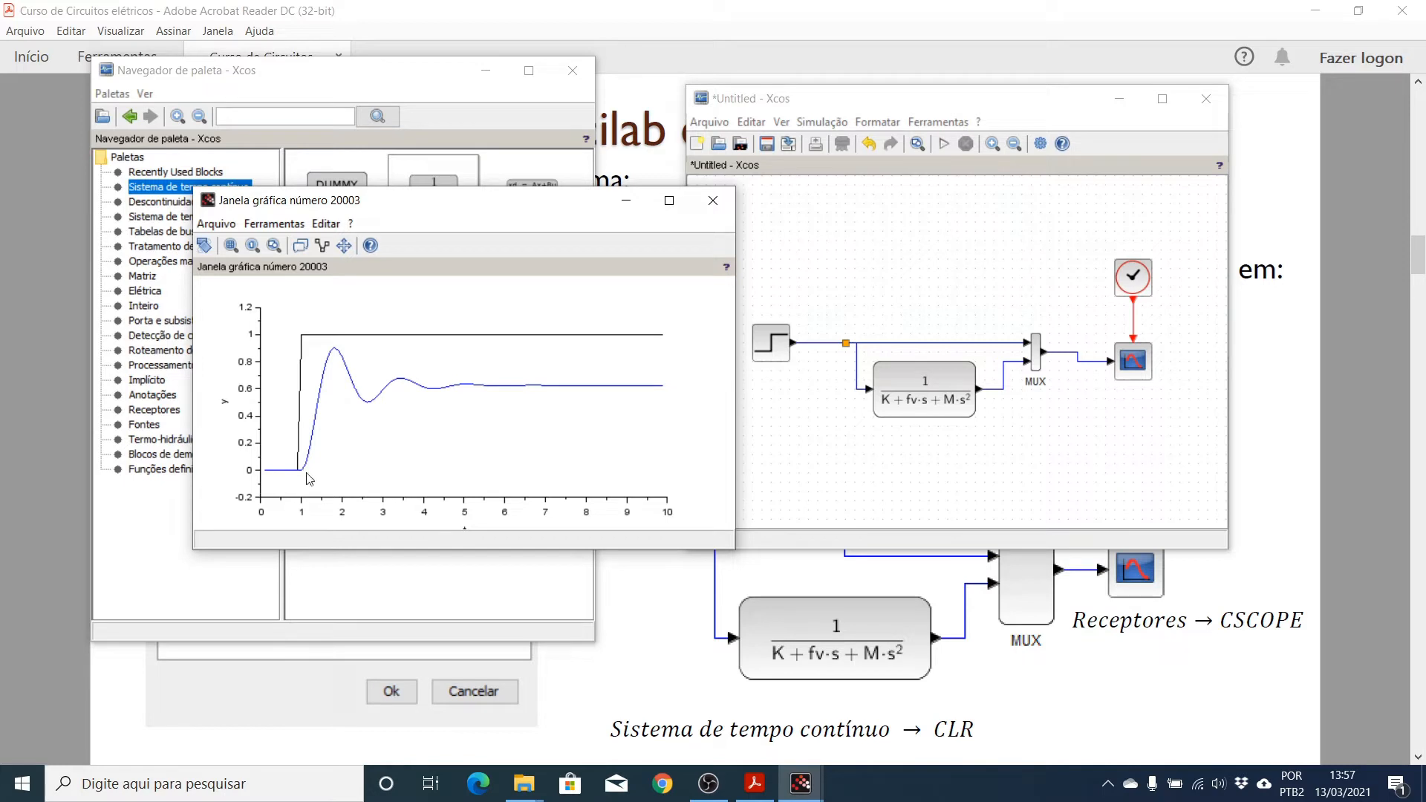
click(231, 245)
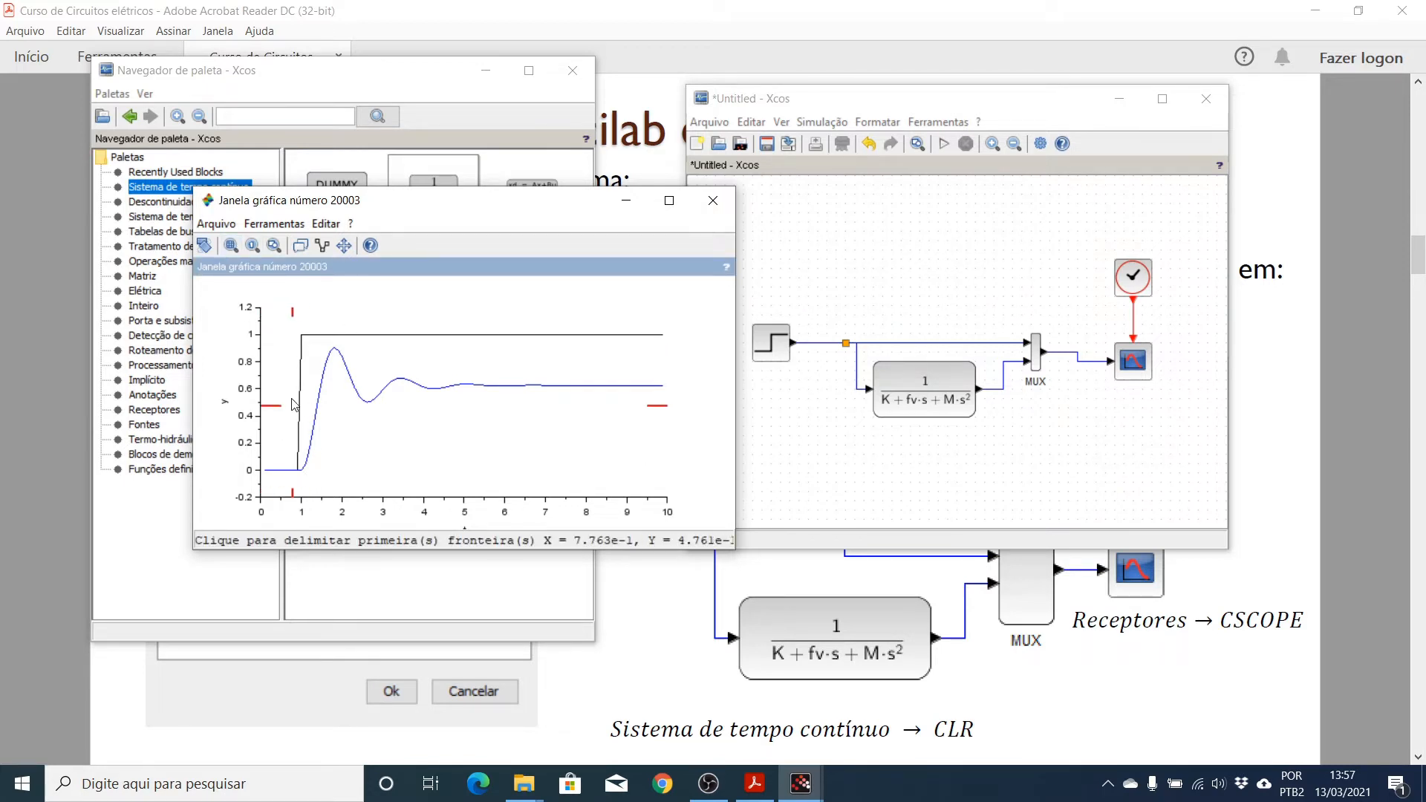
click(289, 315)
click(315, 484)
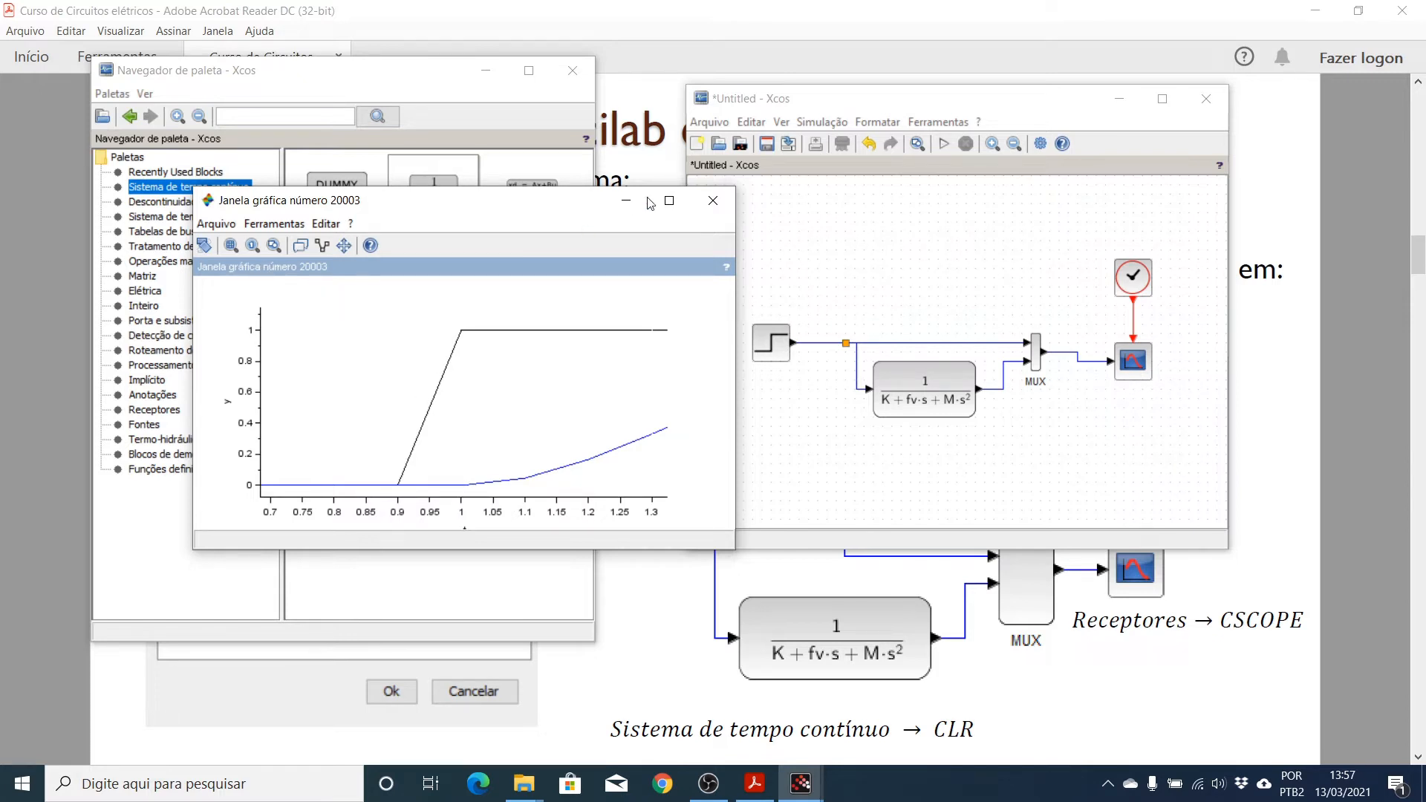
click(713, 201)
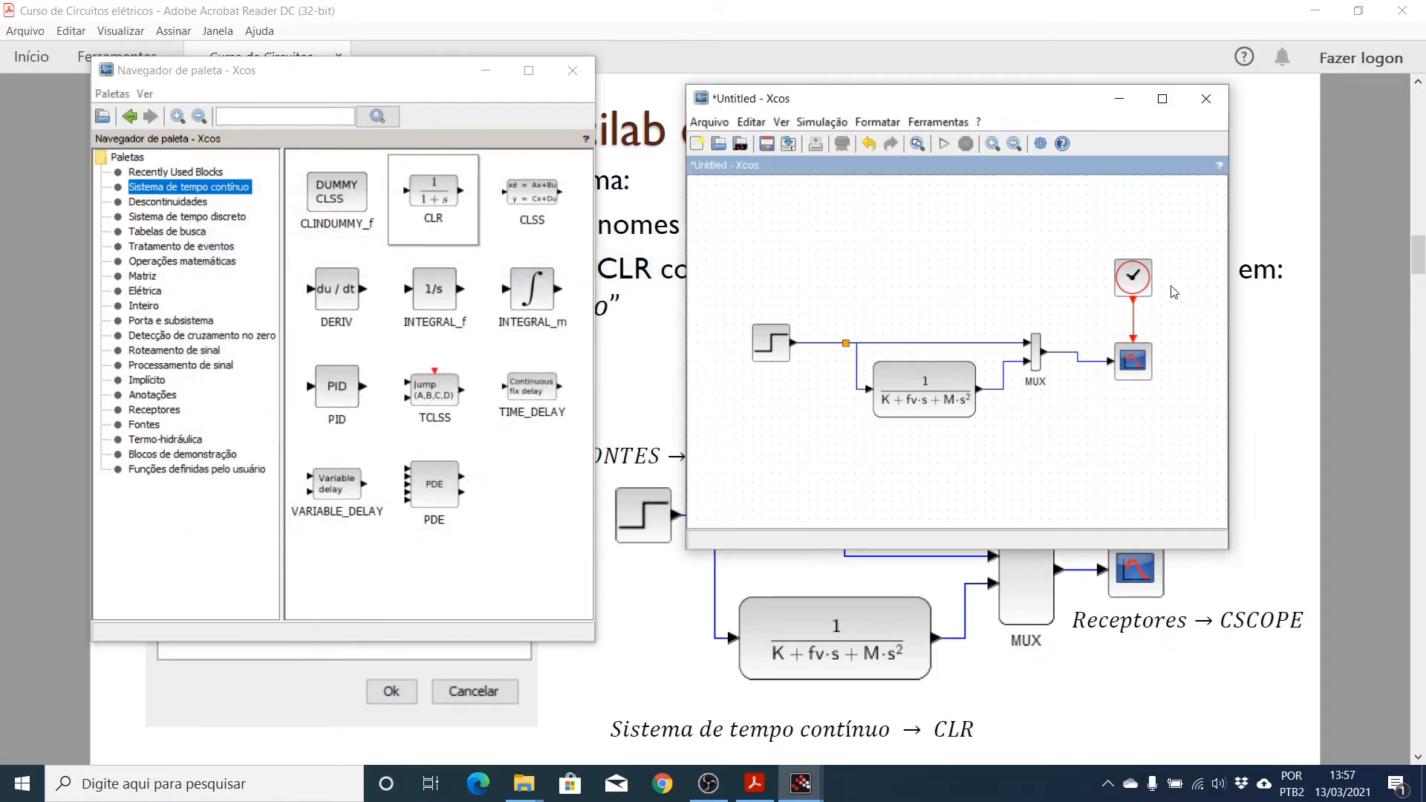
Reduce the period and initialization time of the clock block that triggers the scope.
double_click(1136, 281)
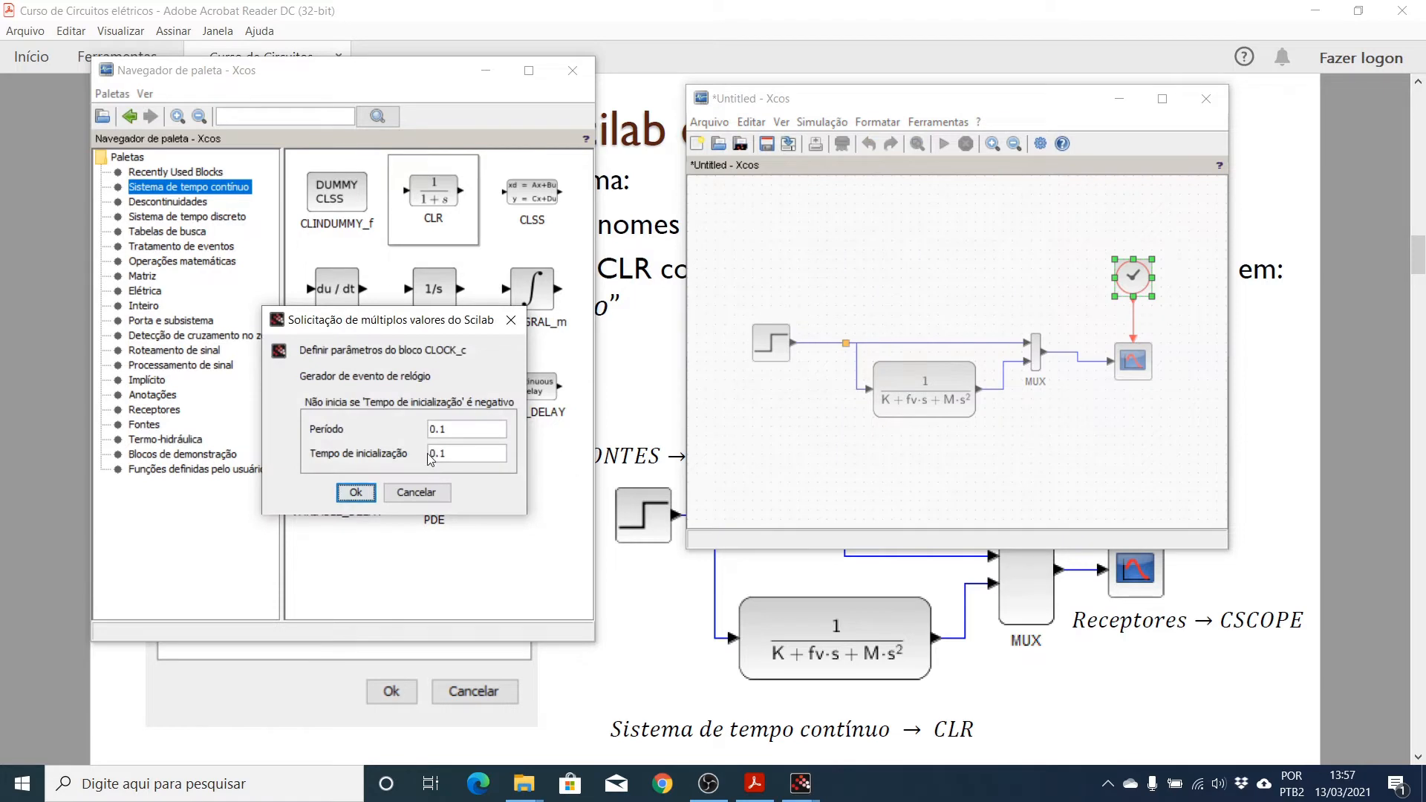
click(440, 430)
text(00)
key(BackSpace)
click(444, 452)
text(00)
click(355, 492)
Simulate with the finer clock sampling, check the step's rising edge up close, and restore the full plot view.
click(944, 144)
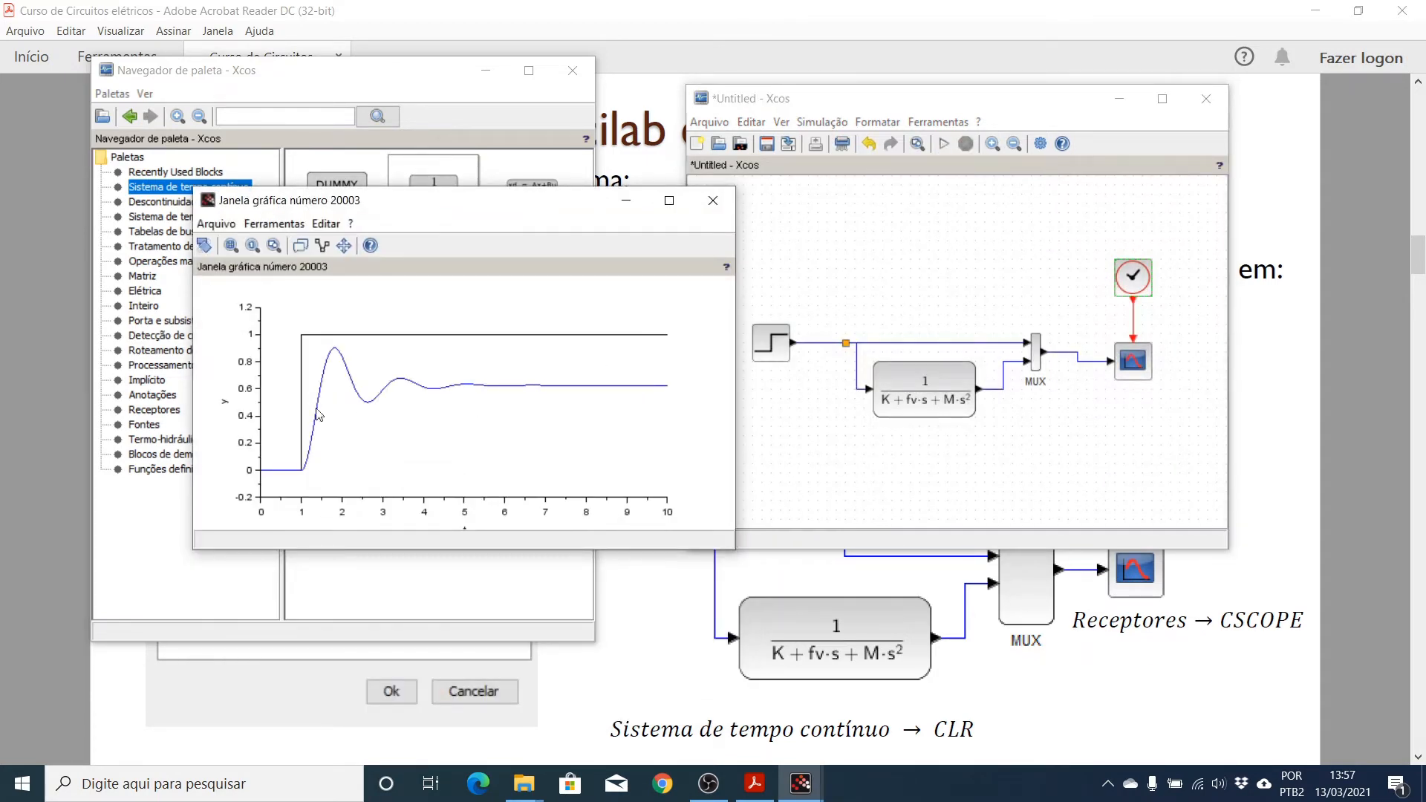
click(231, 245)
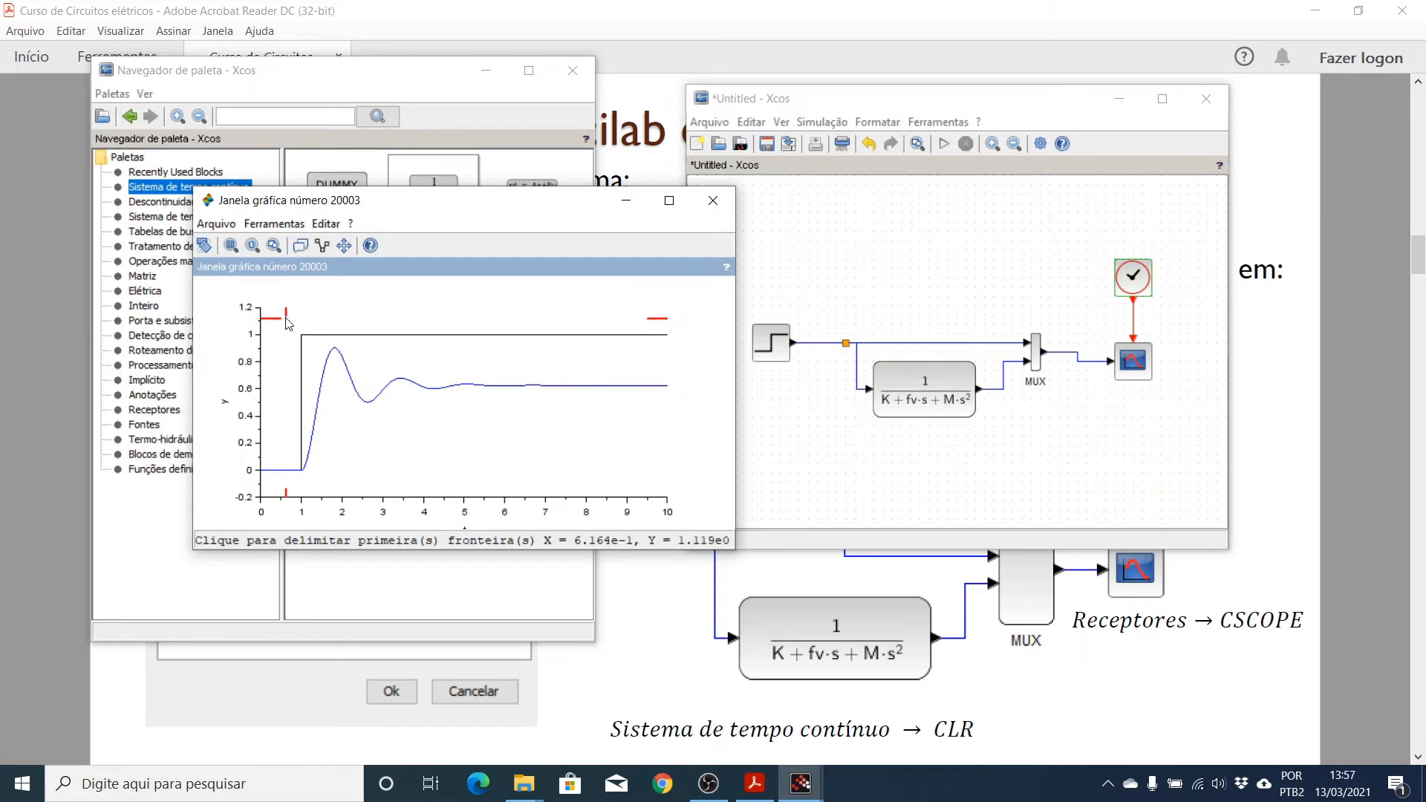
click(286, 319)
click(315, 473)
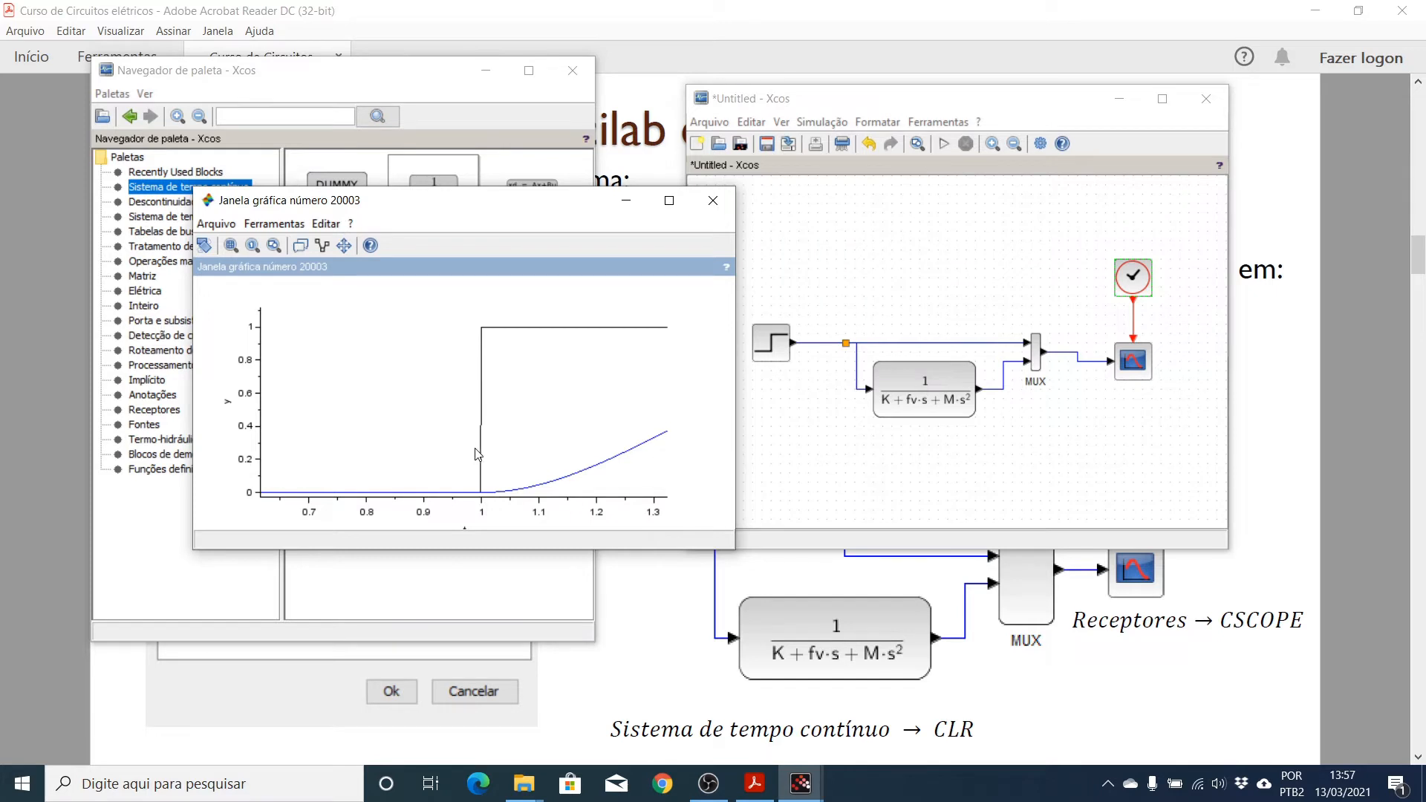
click(274, 245)
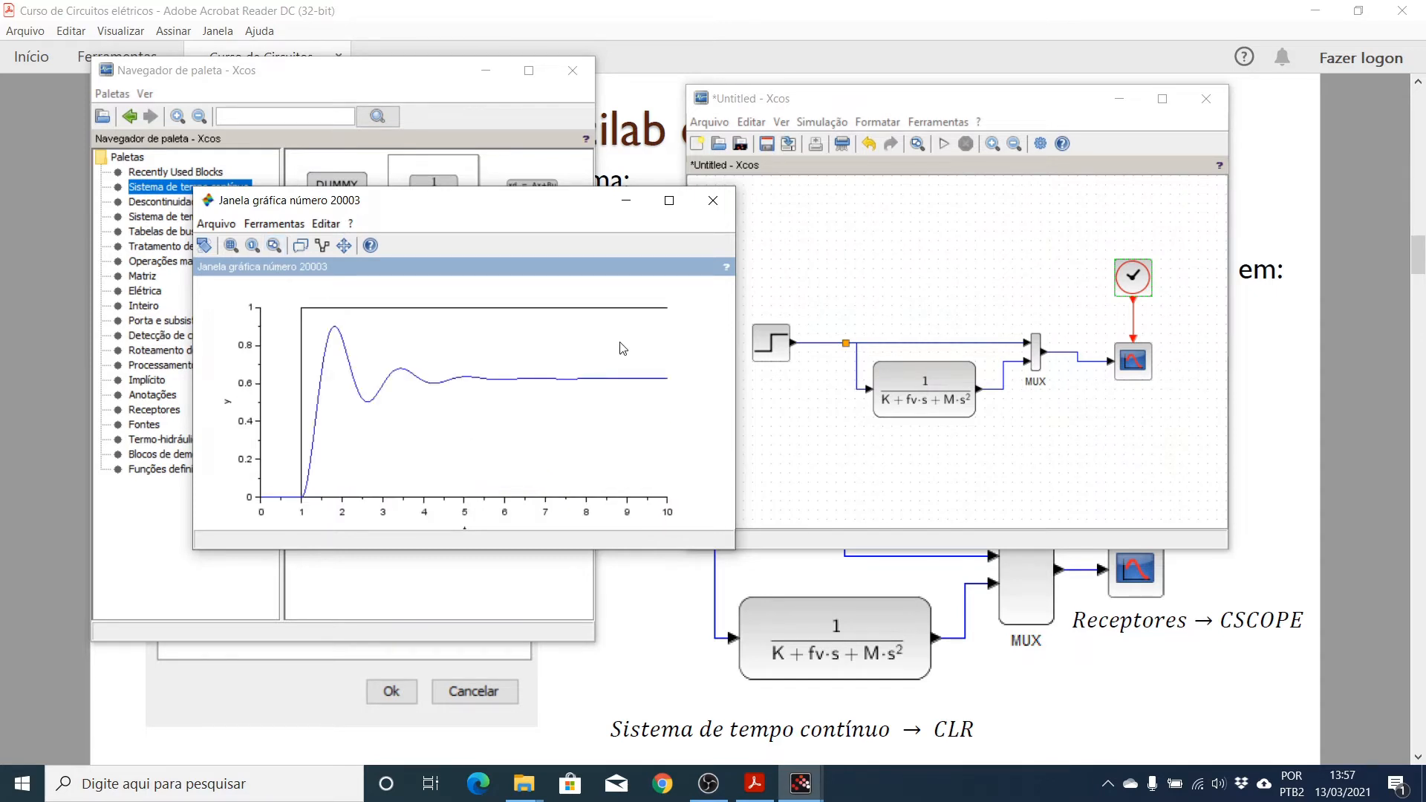